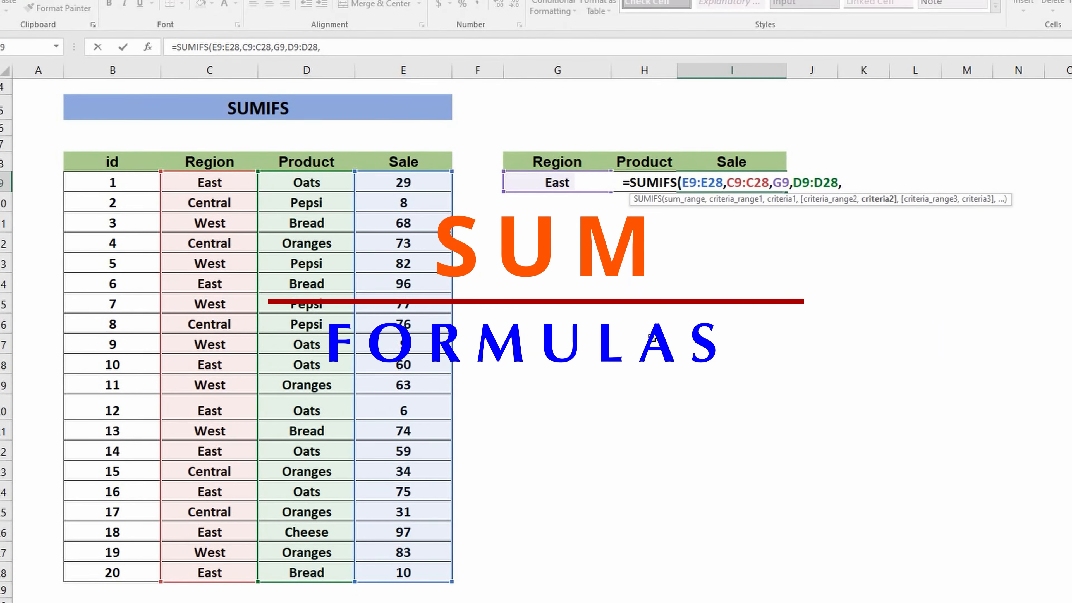
# Step: Complete the SUMIFS formula in I9 with H9 as second criterion, and replace the Product criterion with Pepsi copied from the data table
pyautogui.click(644, 182)
pyautogui.write(')')
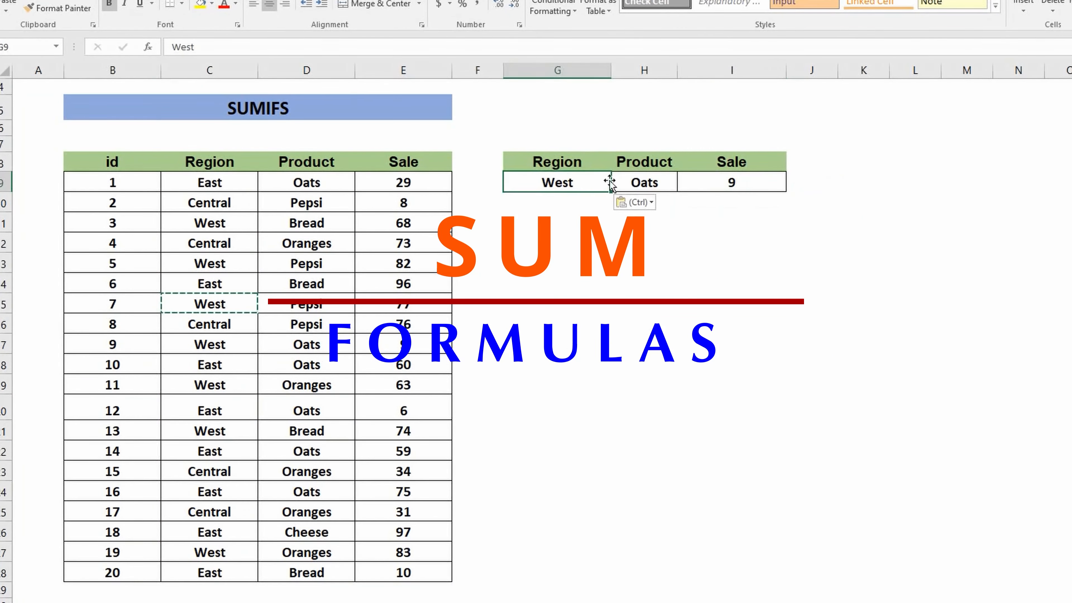
pyautogui.click(307, 324)
pyautogui.hotkey('ctrl', 'c')
pyautogui.click(644, 182)
pyautogui.hotkey('ctrl', 'v')
pyautogui.click(640, 210)
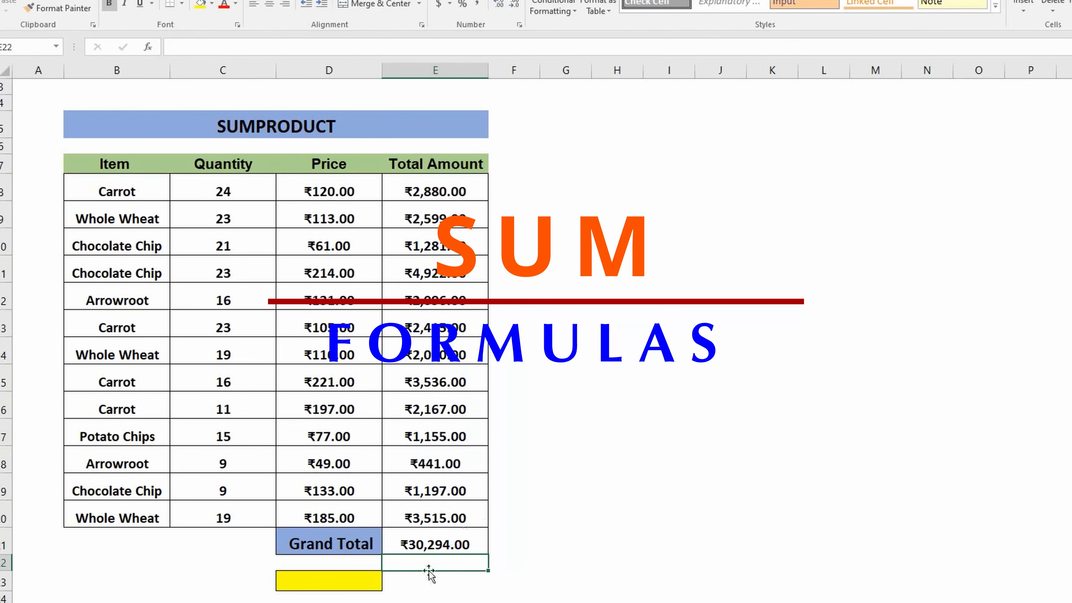
# Step: Enter =SUMPRODUCT(C8:C20,D8:D20) in the yellow cell D23 below the Grand Total row
pyautogui.click(329, 581)
pyautogui.write('=SUMPRODUCT(')
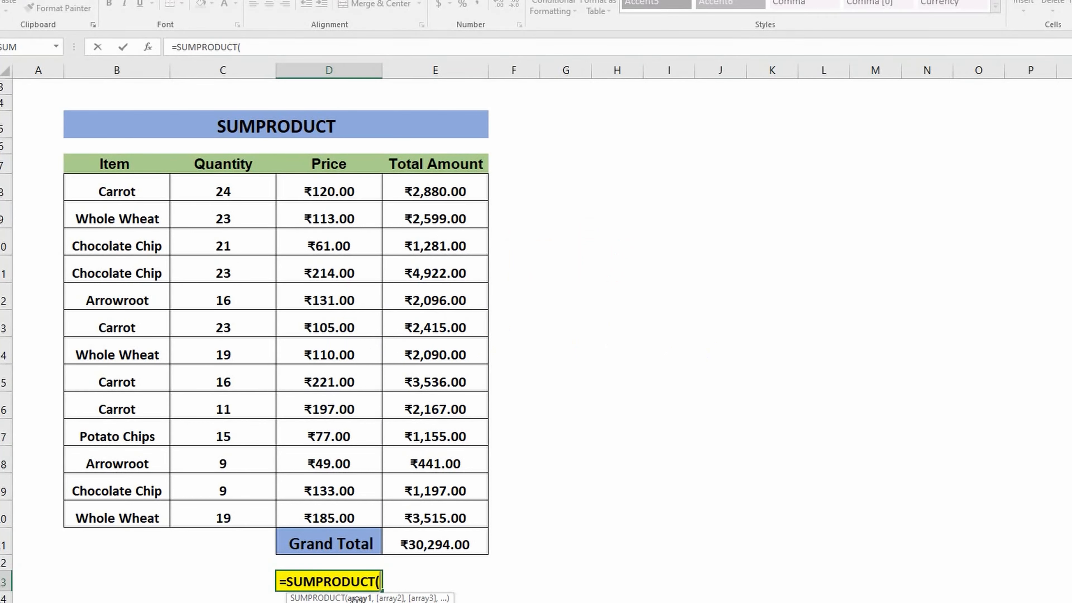
pyautogui.moveTo(236, 187); pyautogui.dragTo(252, 502)
pyautogui.write(',')
pyautogui.moveTo(325, 189); pyautogui.dragTo(333, 518)
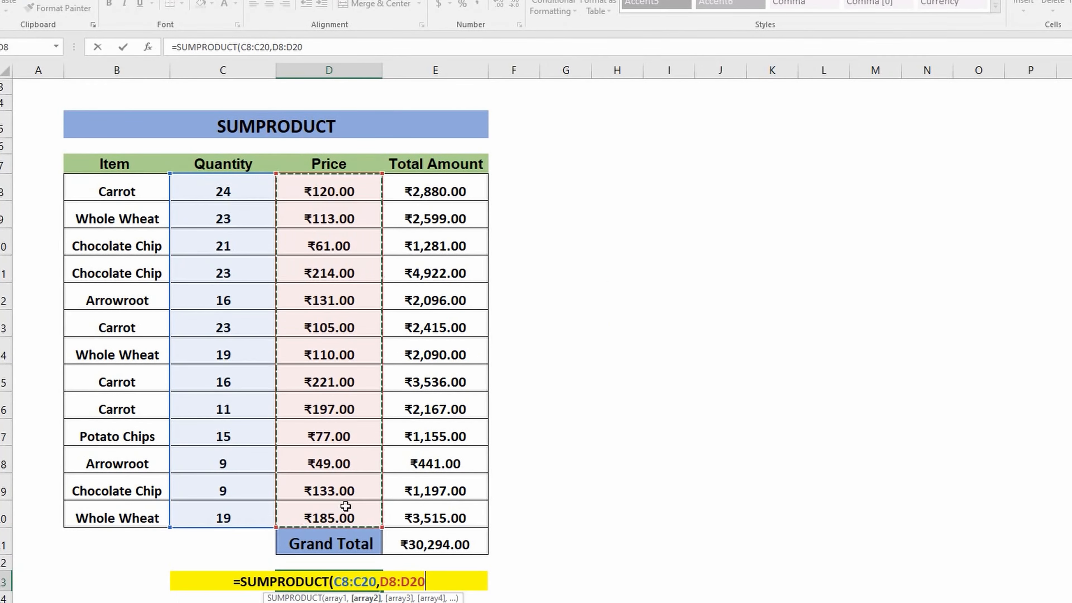
pyautogui.write(')')
pyautogui.press('Return')
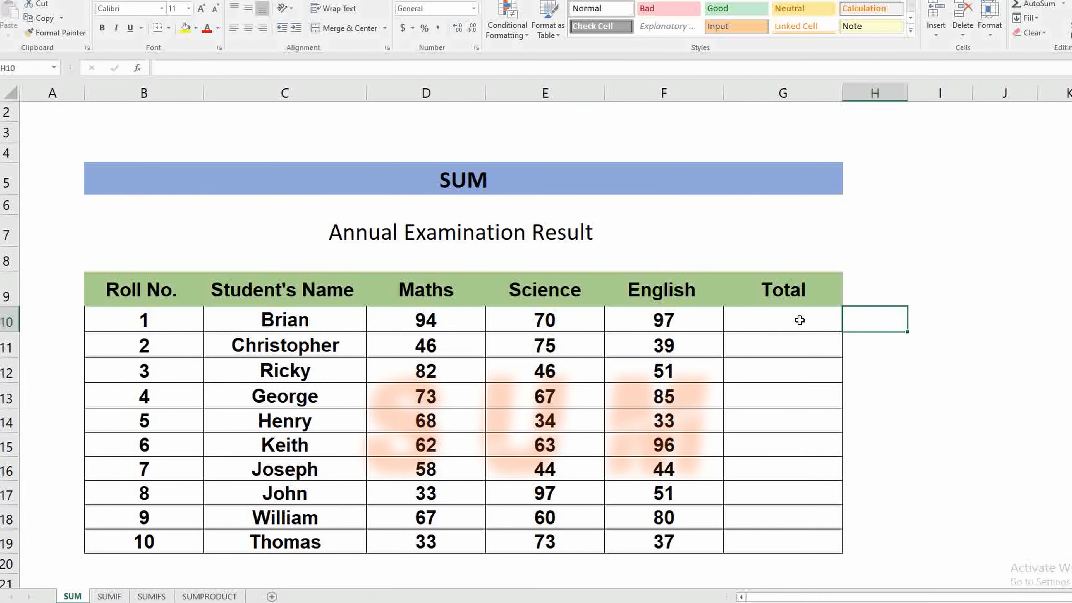
# Step: Calculate the first student's total in G10 with =SUM(D10:F10) and fill the formula down the Total column for the remaining students
pyautogui.click(800, 320)
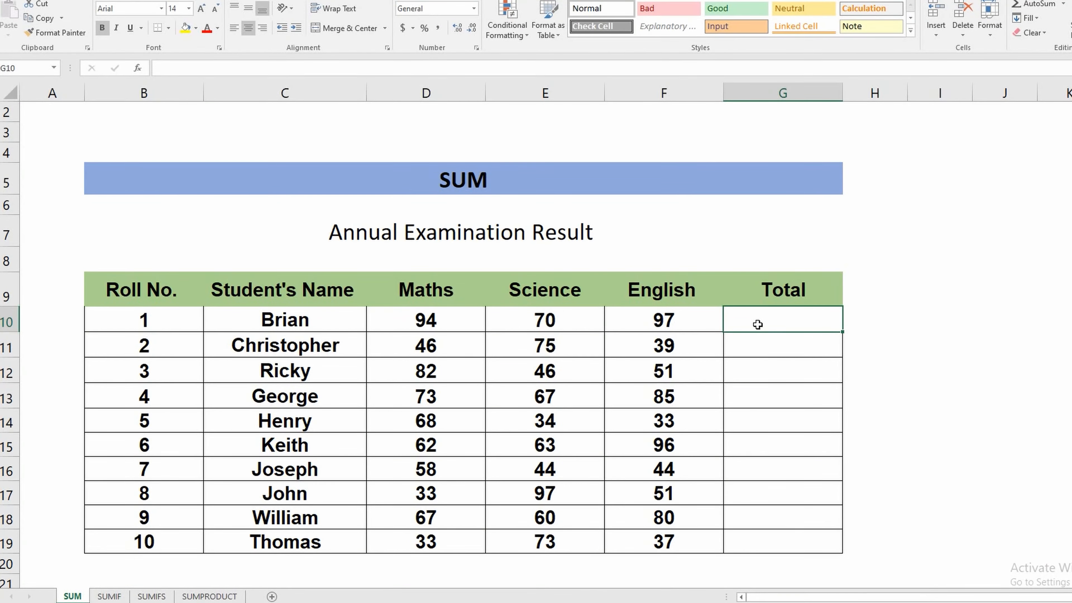
pyautogui.write('=S')
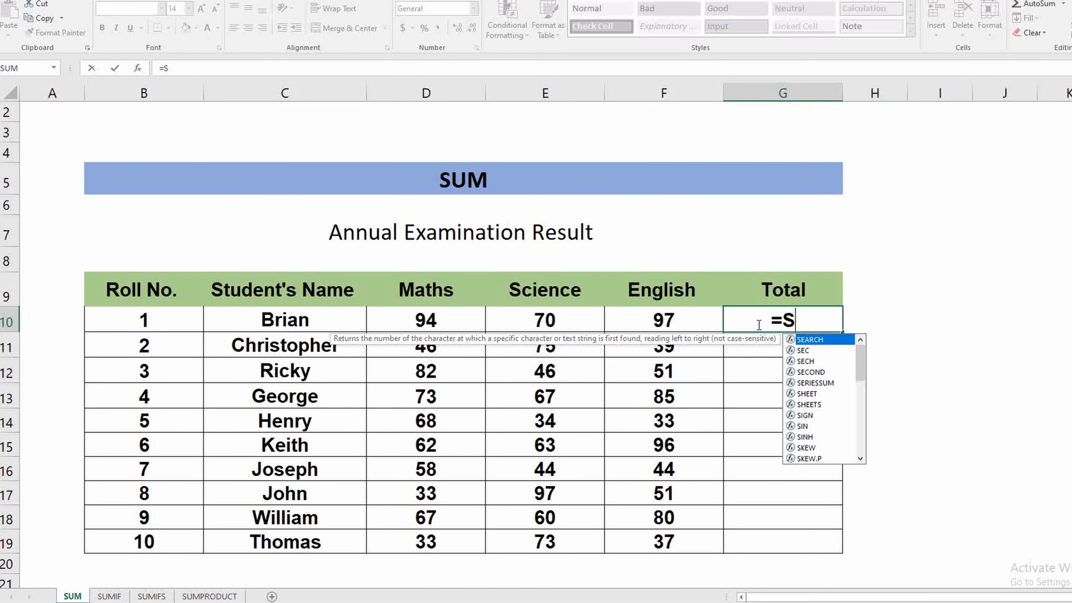
pyautogui.write('UM(')
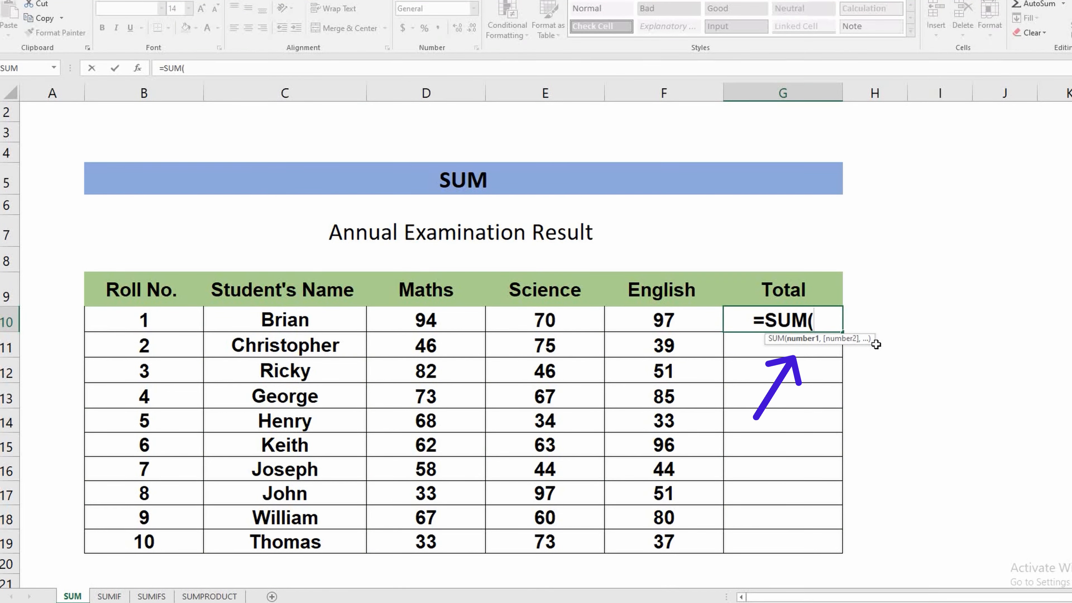
pyautogui.moveTo(425, 319); pyautogui.dragTo(658, 325)
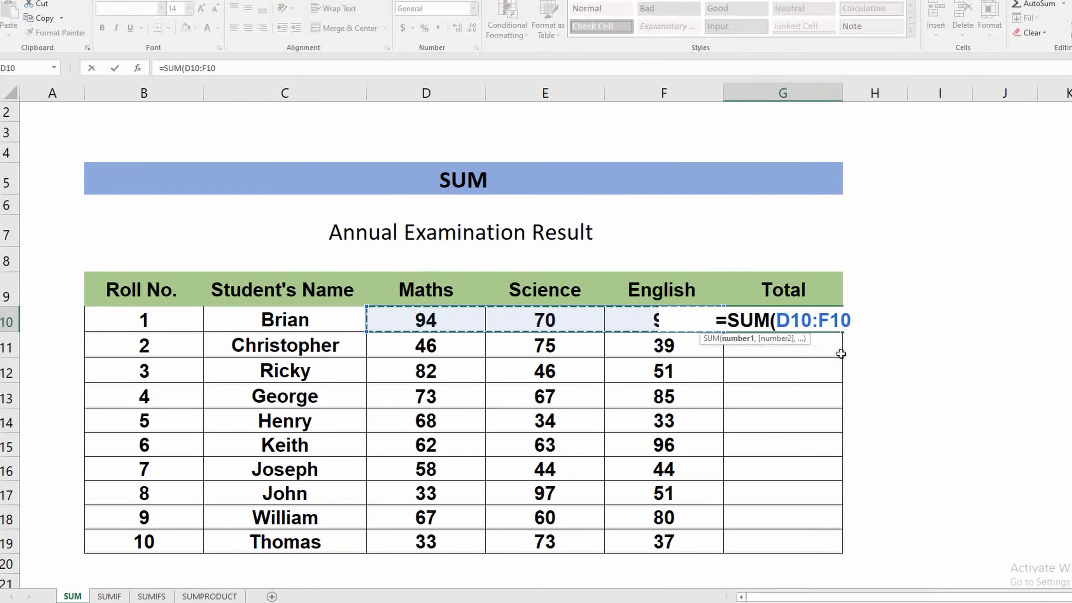
pyautogui.write(')')
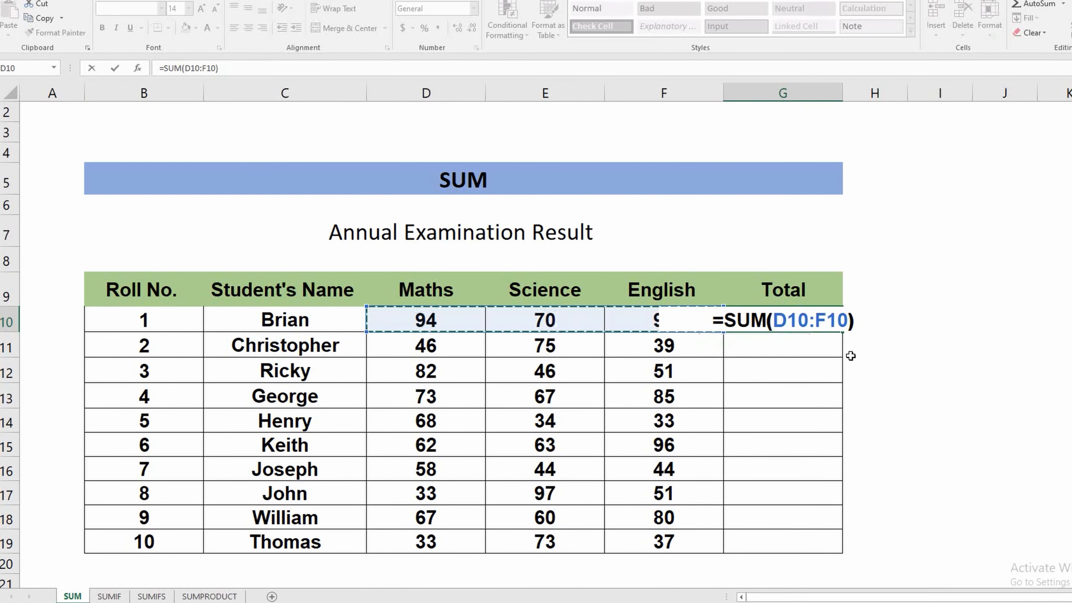
pyautogui.press('Return')
pyautogui.click(833, 323)
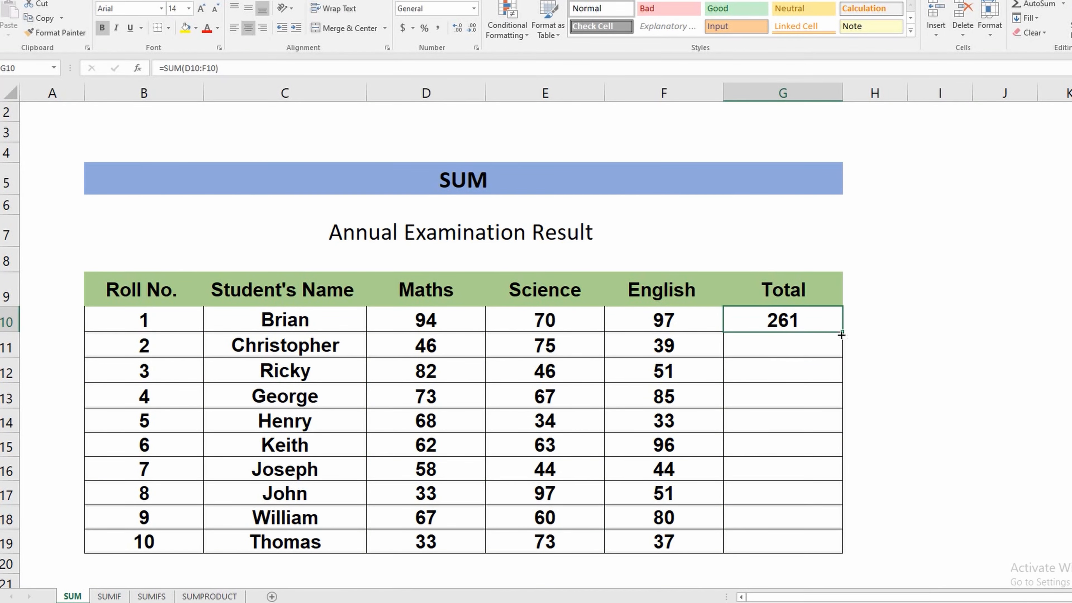
pyautogui.moveTo(844, 334); pyautogui.dragTo(839, 563)
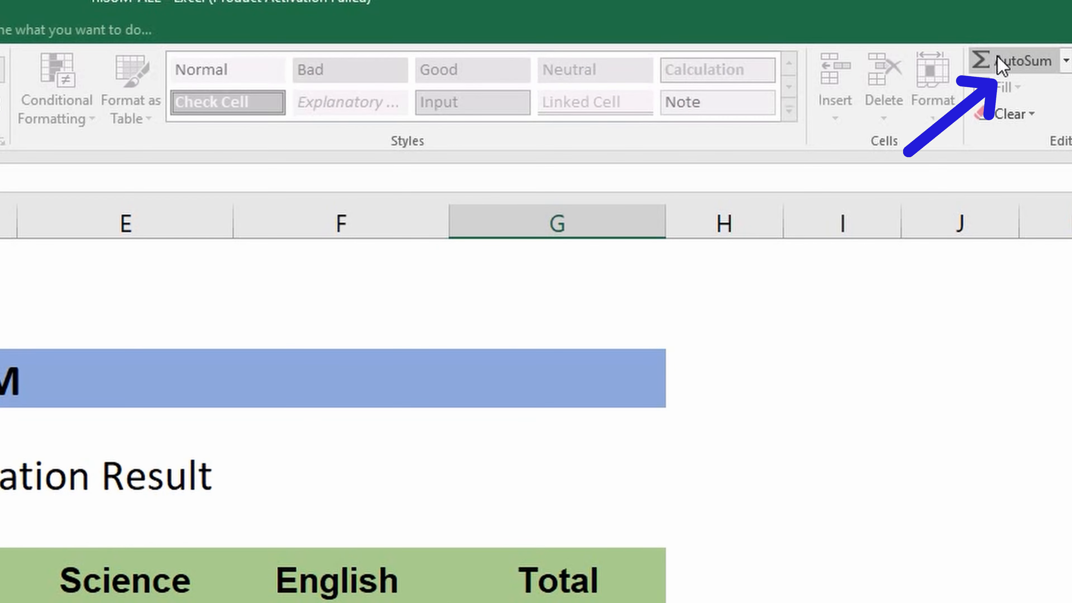
# Step: Total the first student's marks D10:F10 in G10 using AutoSum
pyautogui.click(1000, 64)
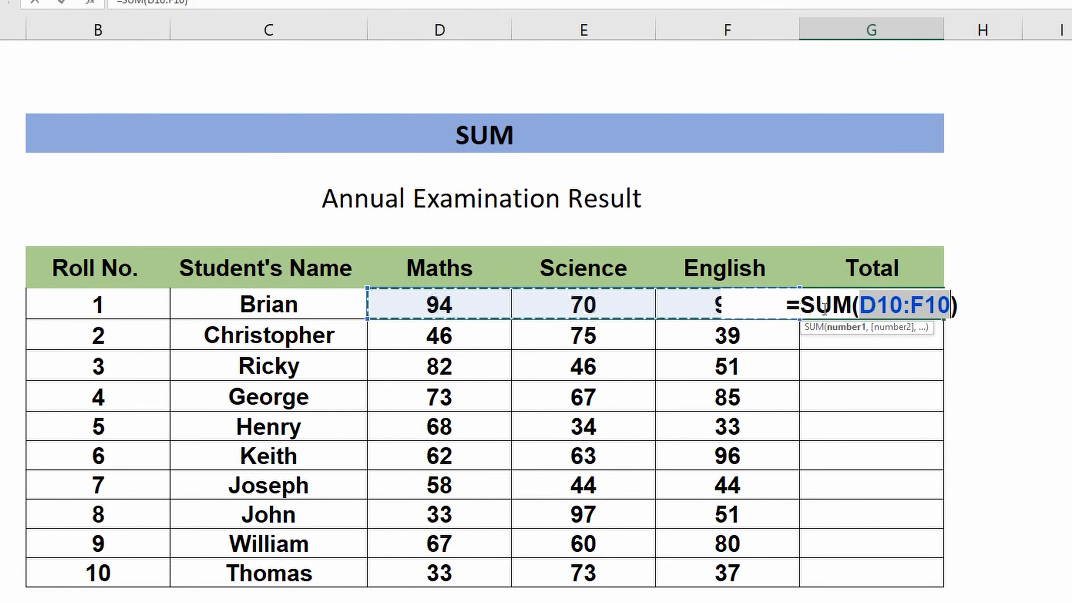
pyautogui.press('Return')
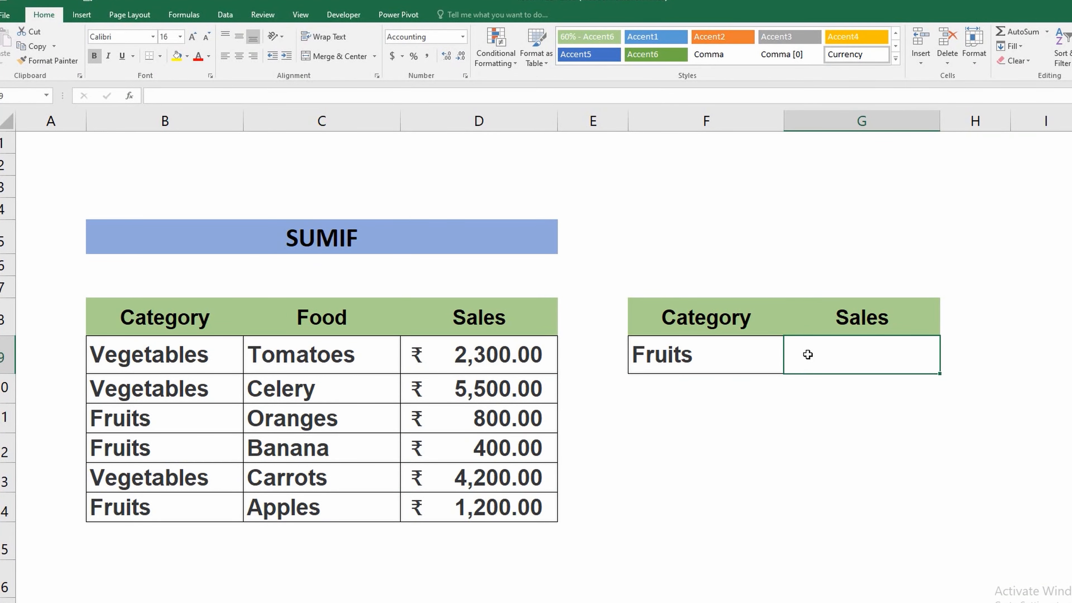
# Step: Calculate the sales of the Fruits category in G9 with =SUMIF(B9:B14,F9,D9:D14)
pyautogui.write('=SUMIF')
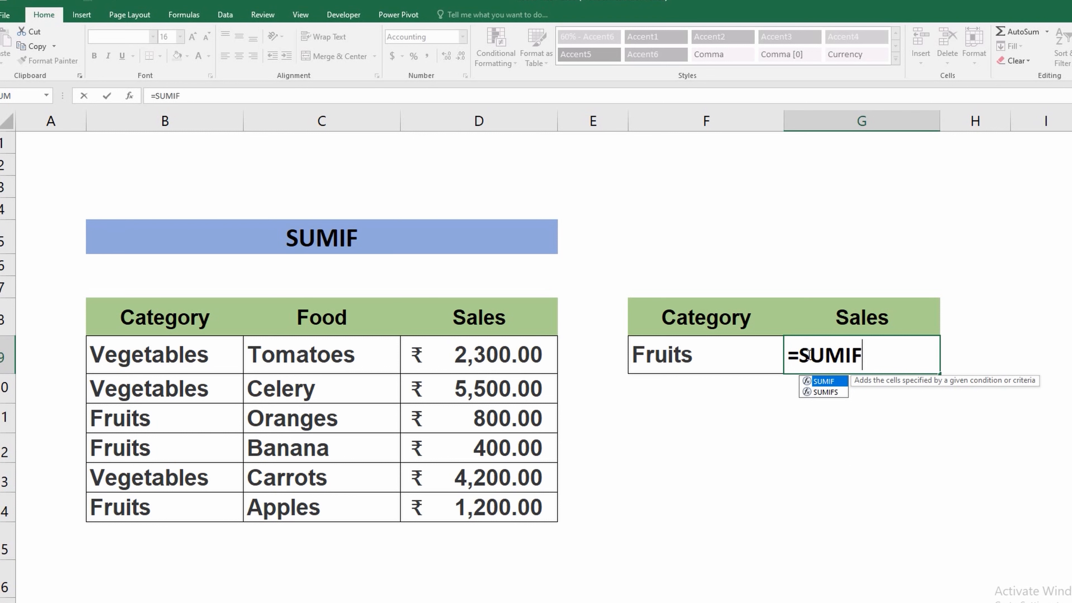
pyautogui.write('(')
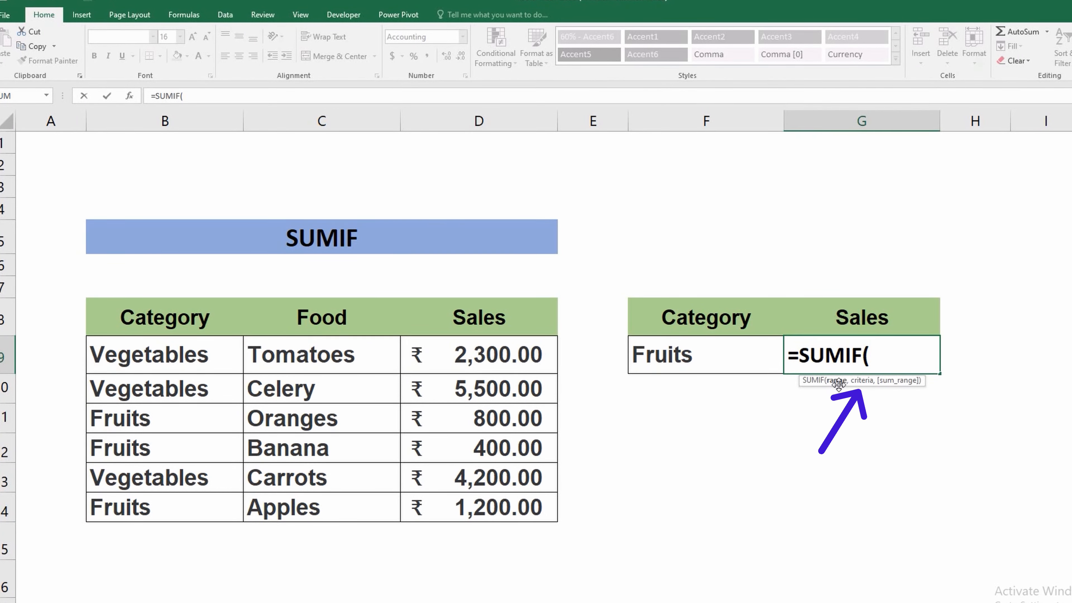
pyautogui.moveTo(222, 363); pyautogui.dragTo(223, 508)
pyautogui.write(',')
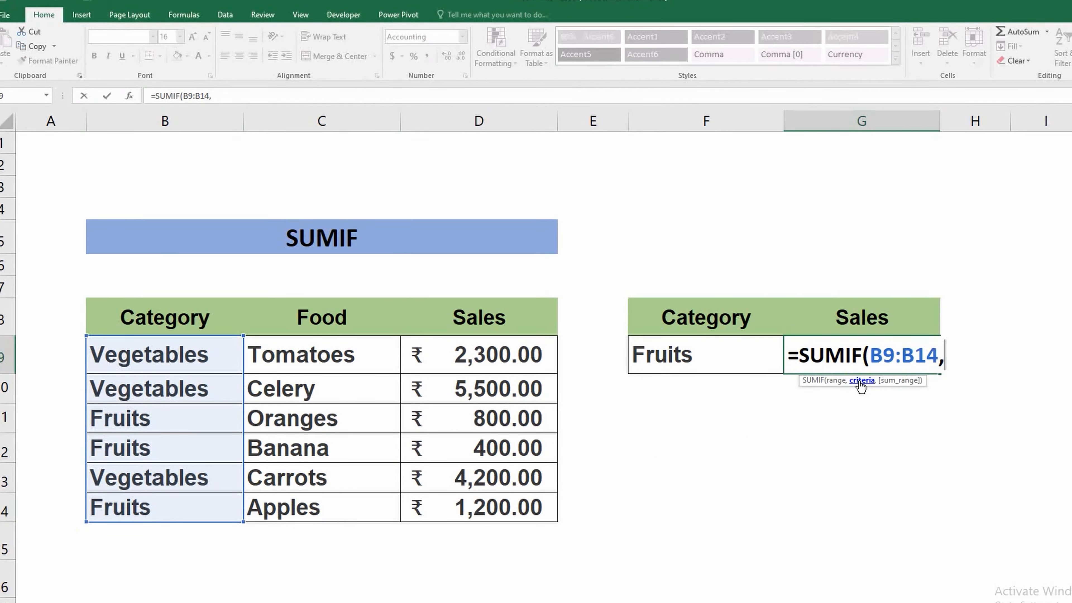
pyautogui.click(747, 354)
pyautogui.write(',')
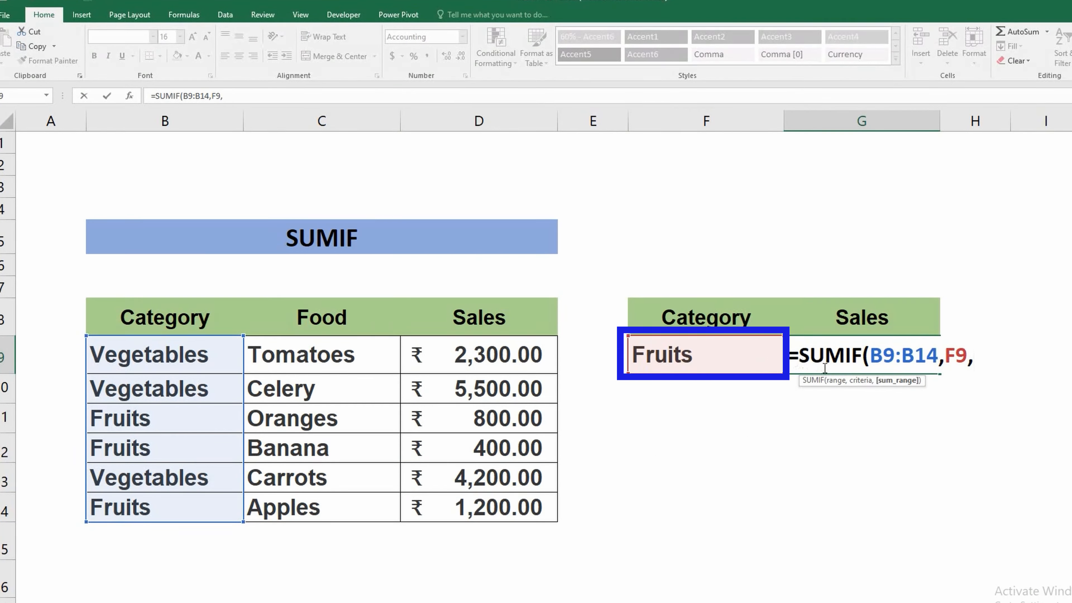
pyautogui.moveTo(508, 358); pyautogui.dragTo(494, 506)
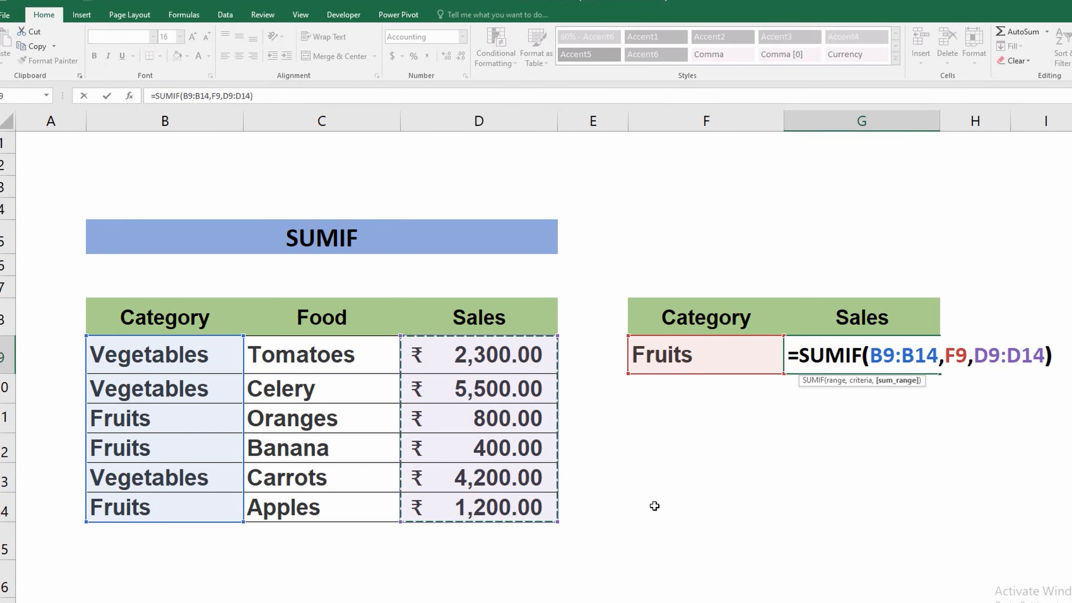
pyautogui.press('Return')
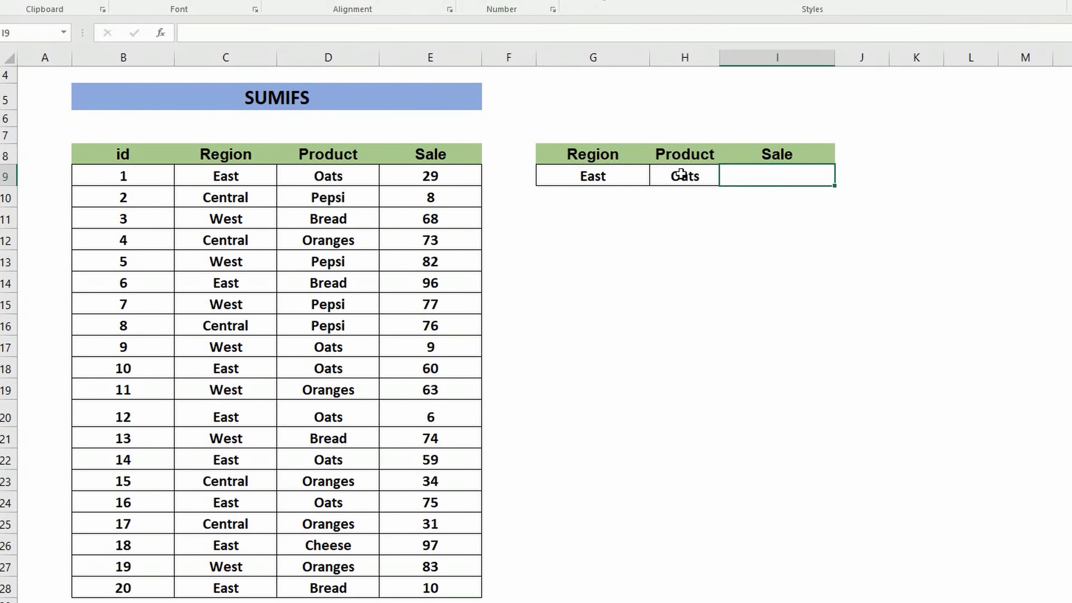
# Step: Begin a SUMIFS formula in I9 that sums E9:E28 where the Region range C9:C28 matches G9
pyautogui.write('=SUMIFS')
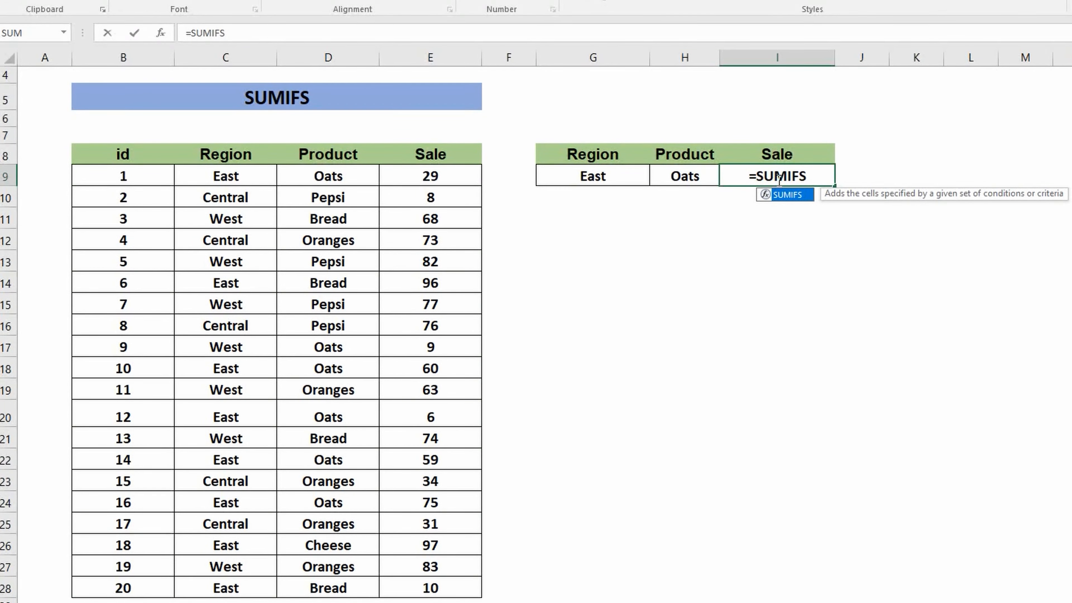
pyautogui.write('(')
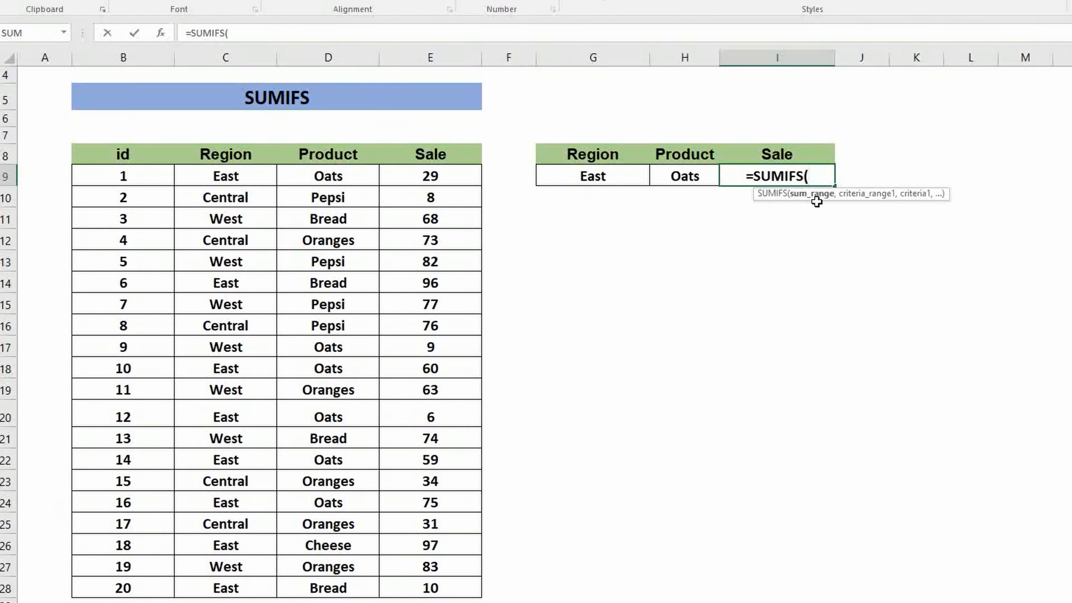
pyautogui.moveTo(451, 185); pyautogui.dragTo(417, 583)
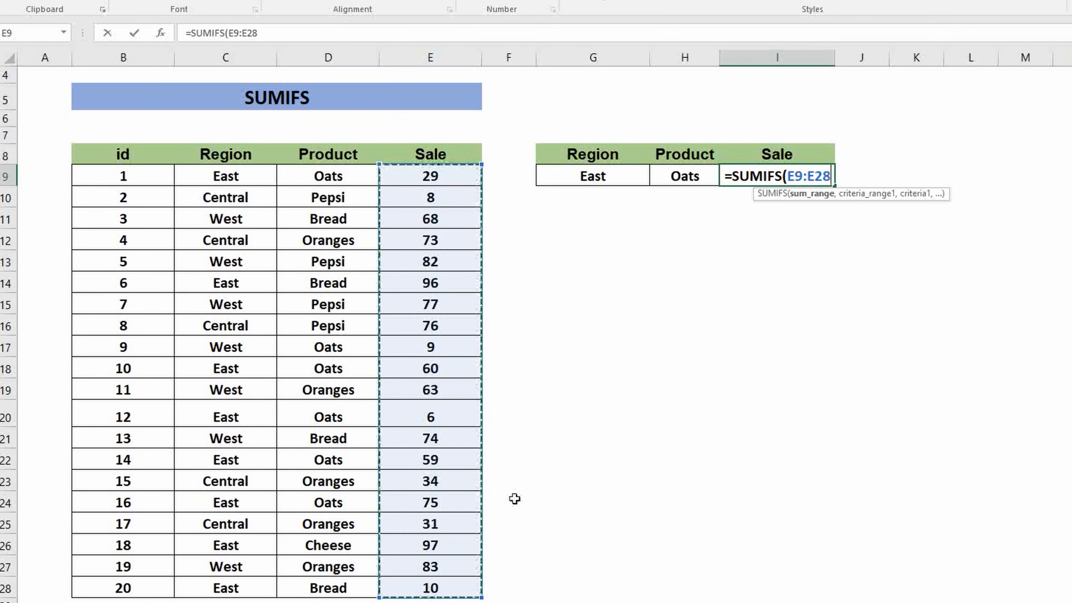
pyautogui.write(',')
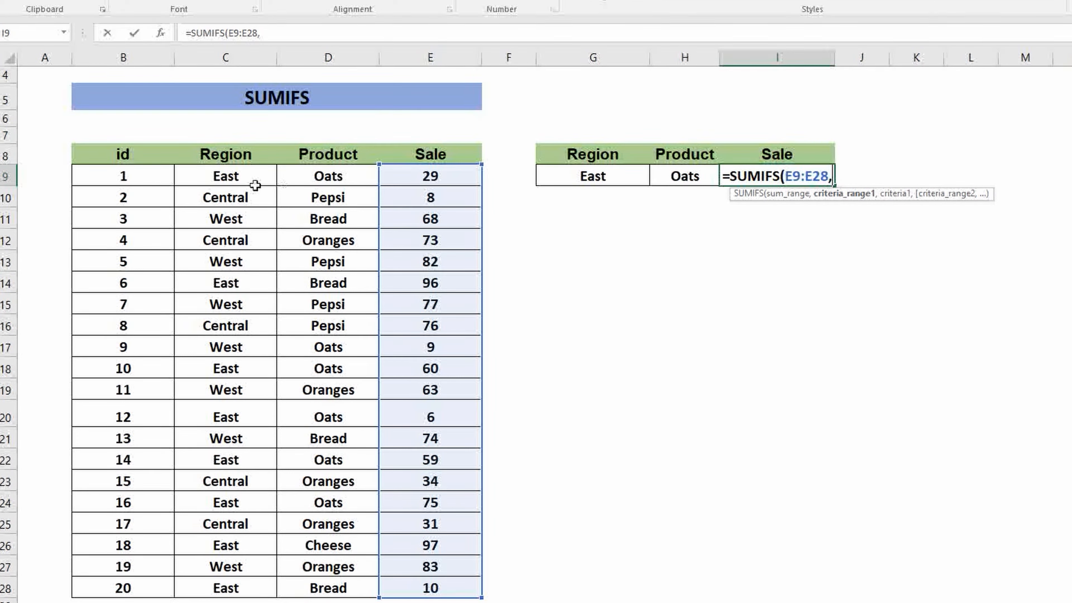
pyautogui.moveTo(239, 178)
pyautogui.mouseDown()
pyautogui.moveTo(253, 558)
pyautogui.moveTo(238, 577)
pyautogui.mouseUp()
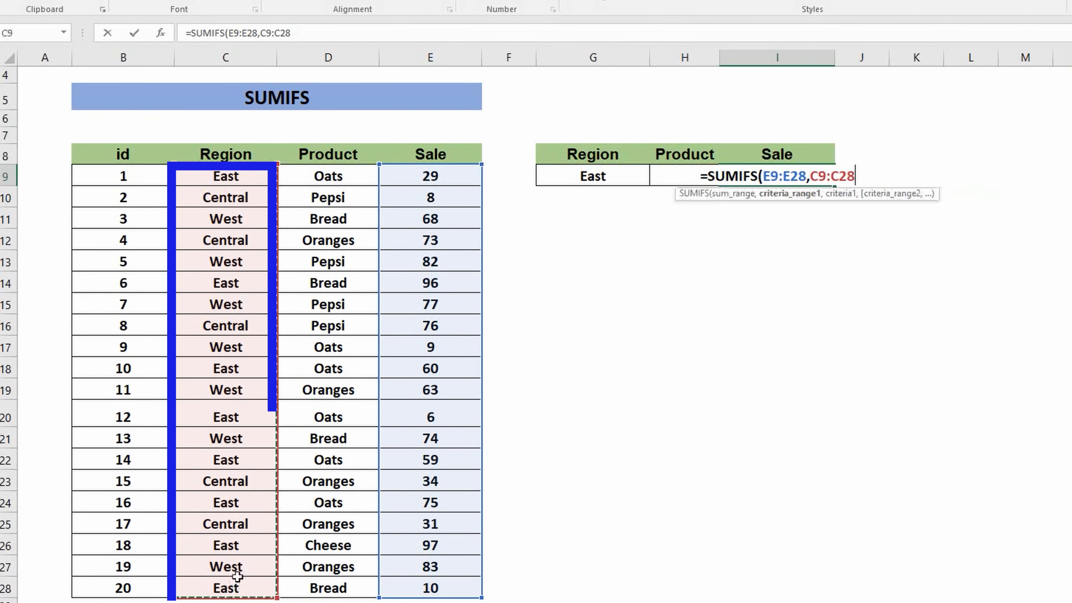
pyautogui.write(',')
pyautogui.click(585, 177)
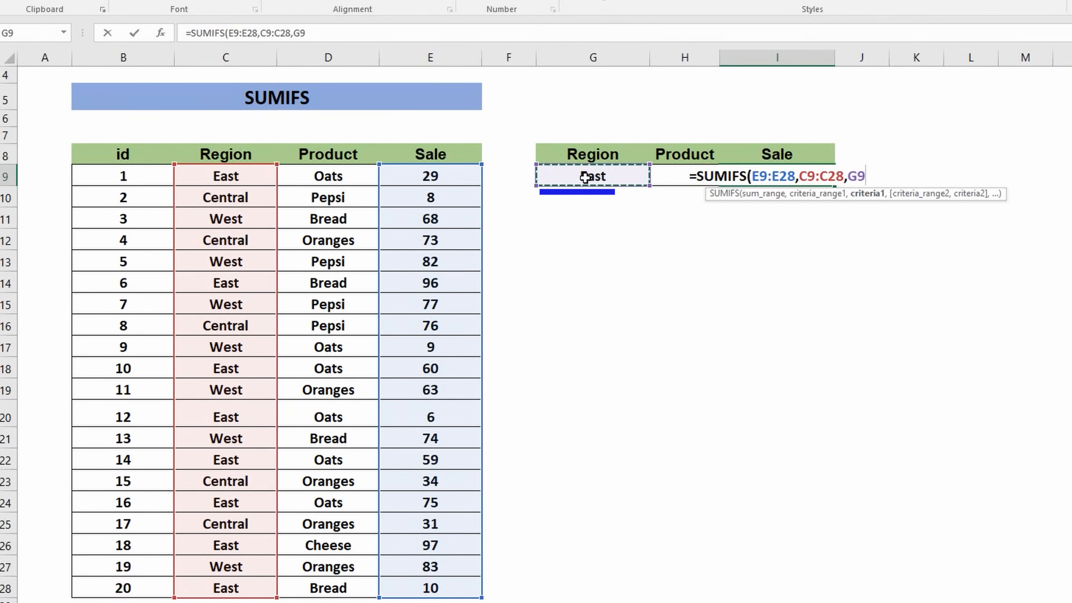
pyautogui.write(',')
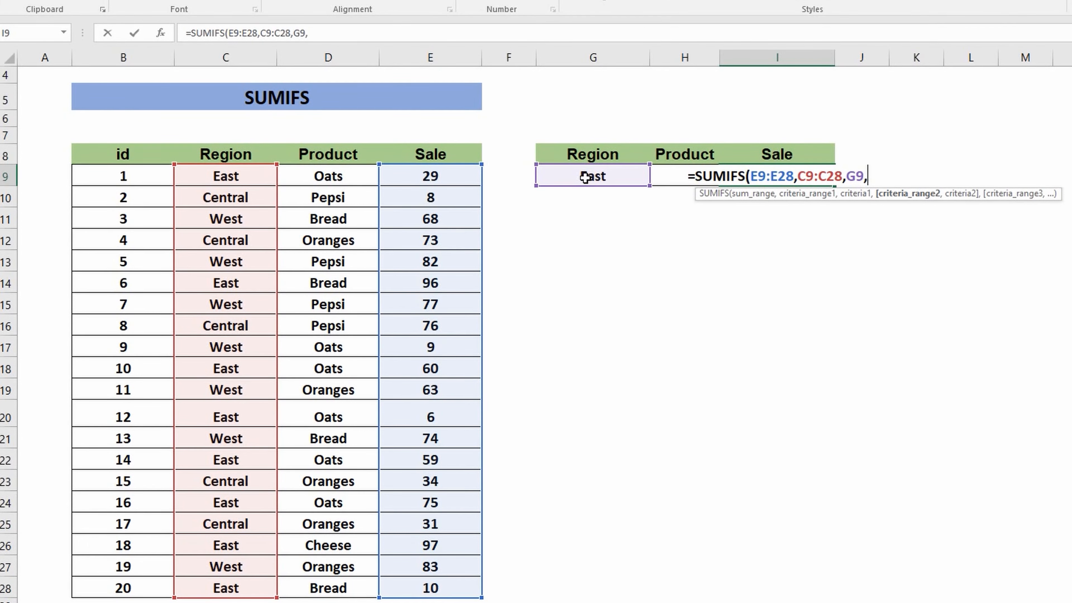
# Step: Add the Product range D9:D28 with criterion H9 to the SUMIFS formula and complete it
pyautogui.moveTo(325, 171); pyautogui.dragTo(342, 581)
pyautogui.write(',')
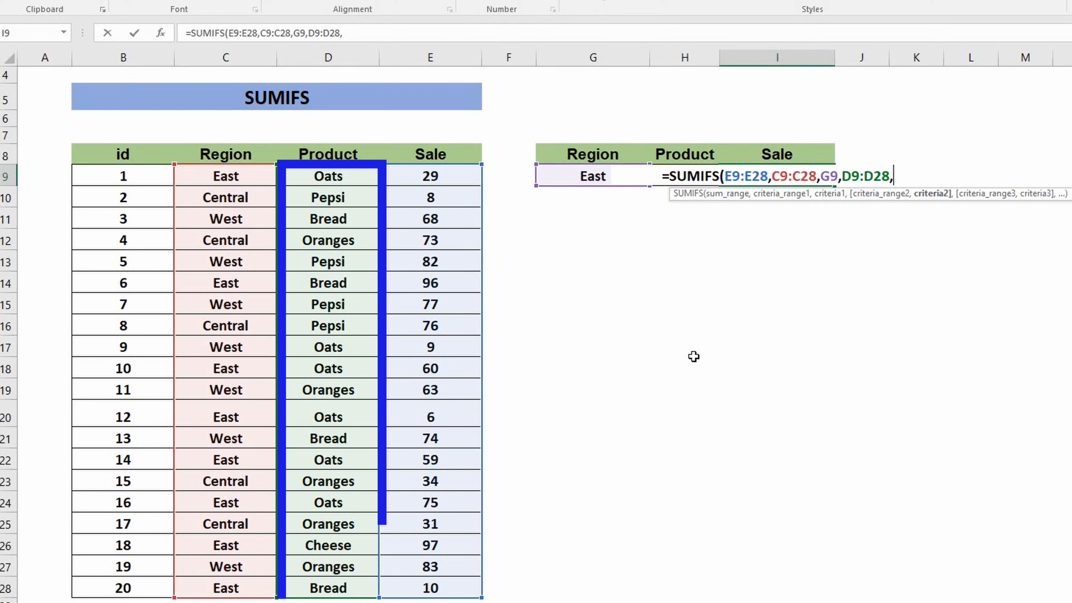
pyautogui.write('H')
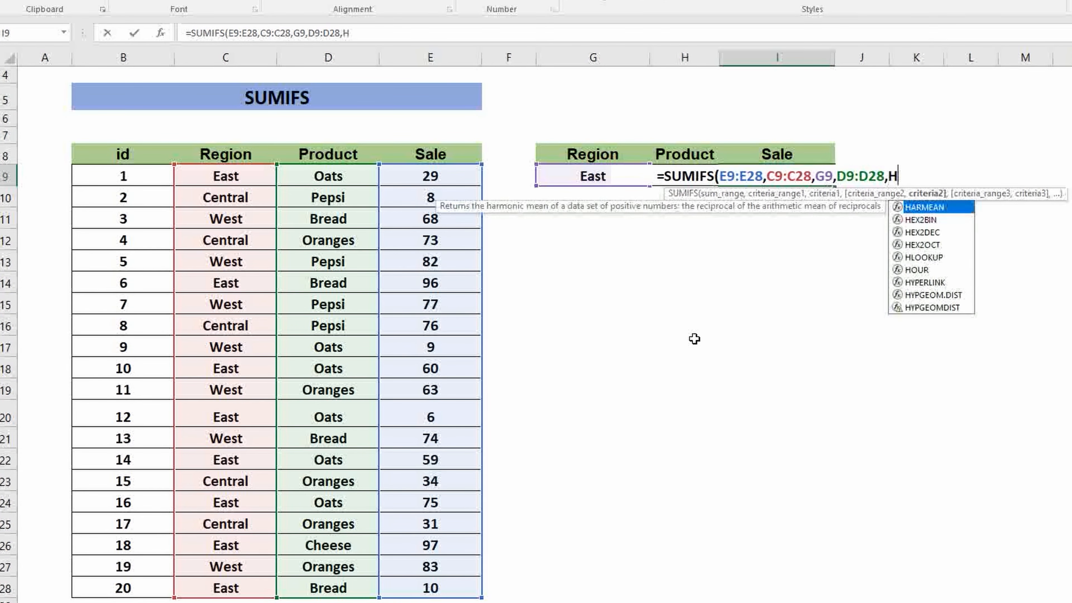
pyautogui.write('9)')
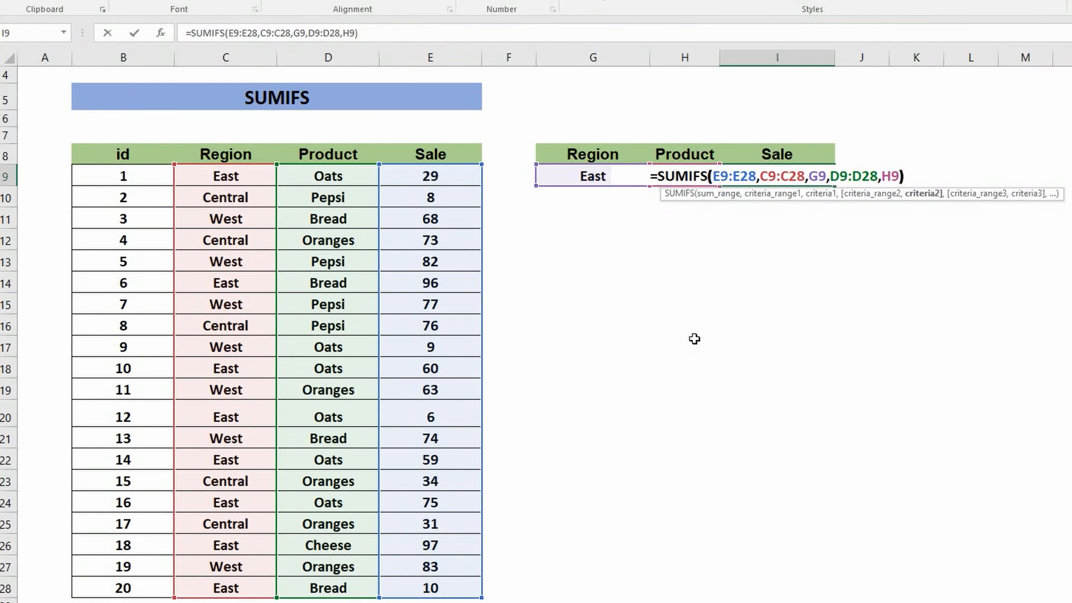
pyautogui.press('Return')
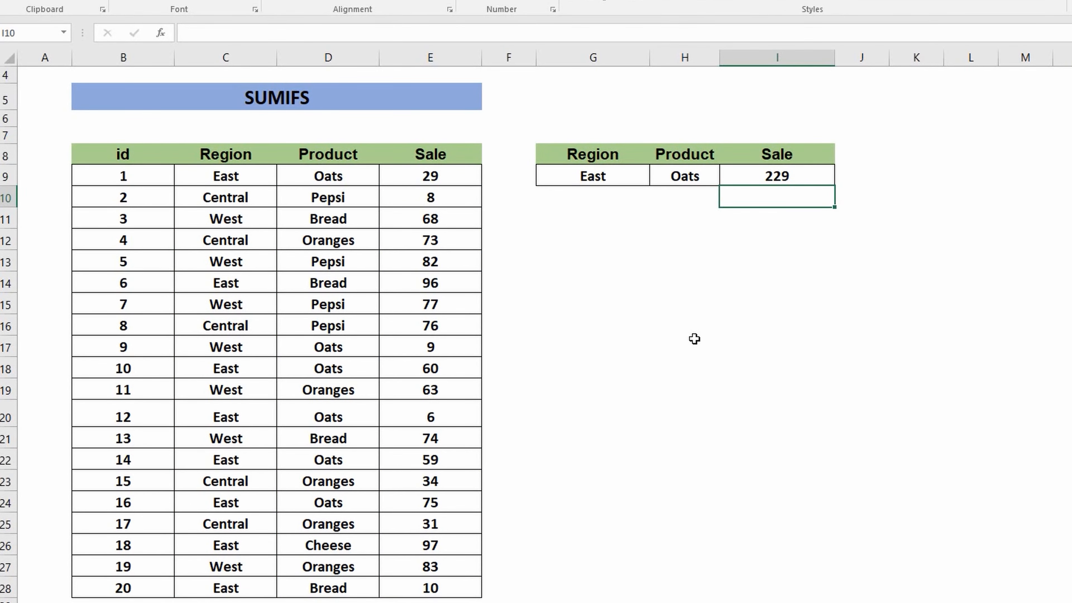
# Step: Replace the criteria with values copied from the data table: West for the Region in G9 and Pepsi for the Product in H9
pyautogui.click(226, 304)
pyautogui.hotkey('ctrl', 'c')
pyautogui.click(599, 175)
pyautogui.hotkey('ctrl', 'v')
pyautogui.click(328, 326)
pyautogui.hotkey('ctrl', 'c')
pyautogui.click(682, 178)
pyautogui.hotkey('ctrl', 'v')
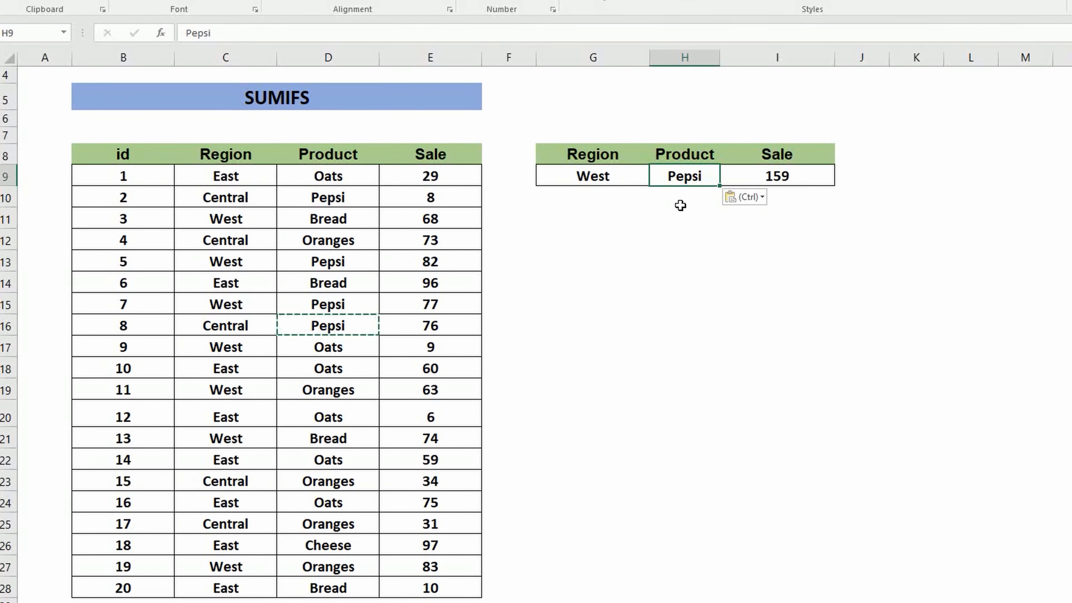
pyautogui.click(681, 206)
pyautogui.click(682, 227)
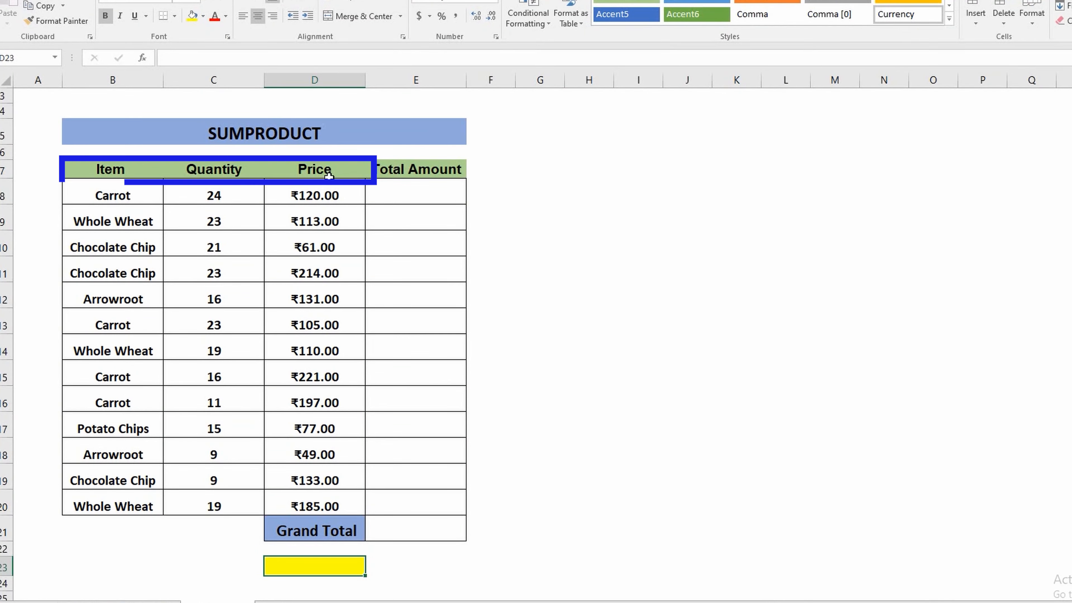
# Step: Calculate each item's Total Amount with =C8*D8 in E8 and fill the formula down to E20
pyautogui.click(429, 195)
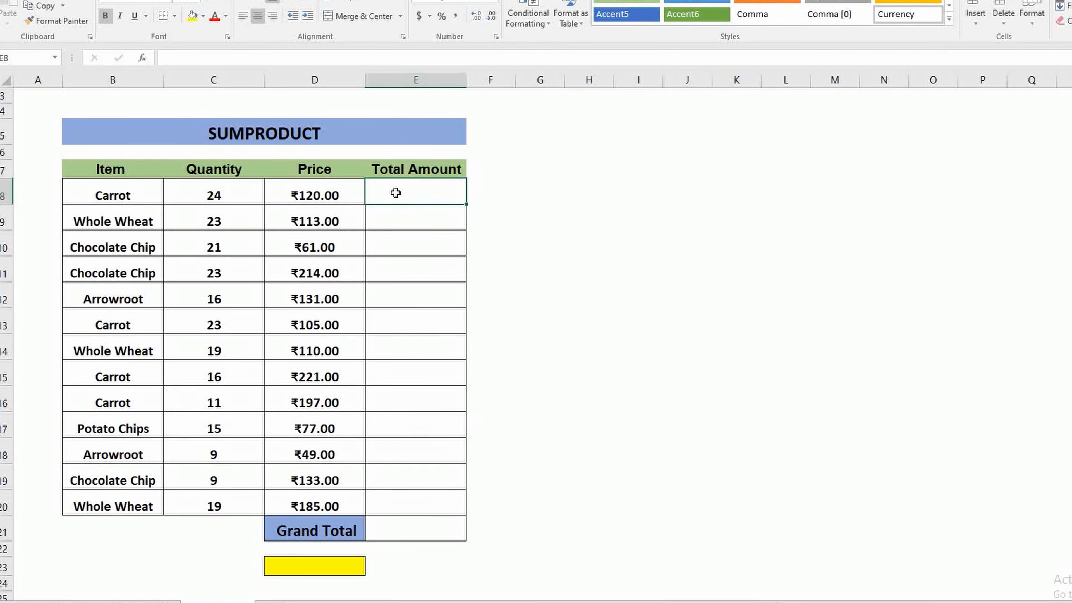
pyautogui.write('=')
pyautogui.click(212, 195)
pyautogui.write('*')
pyautogui.click(310, 193)
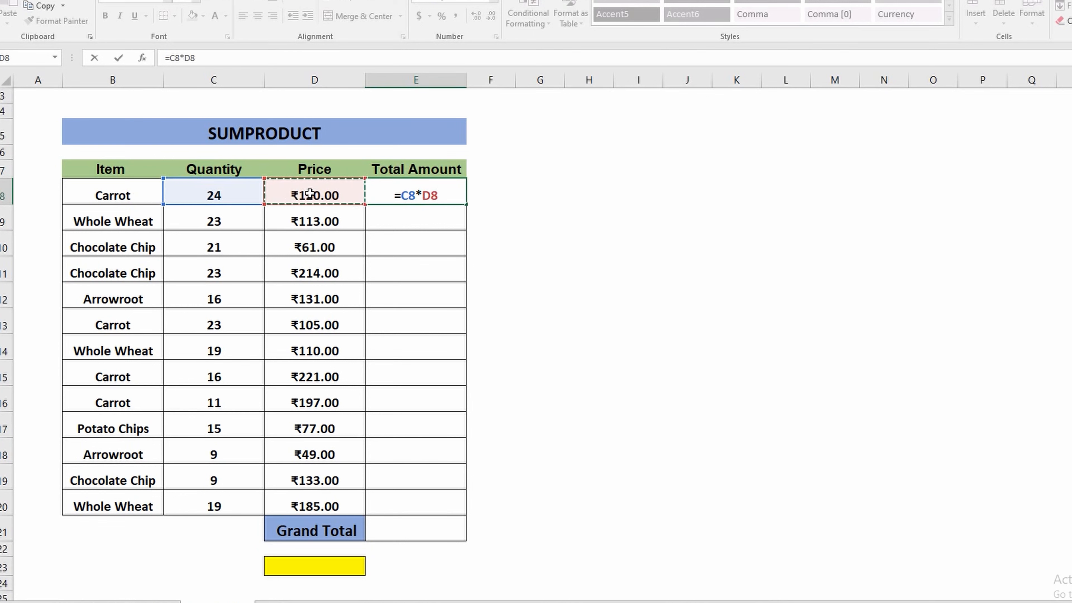
pyautogui.press('Return')
pyautogui.click(464, 202)
pyautogui.moveTo(466, 204); pyautogui.dragTo(461, 518)
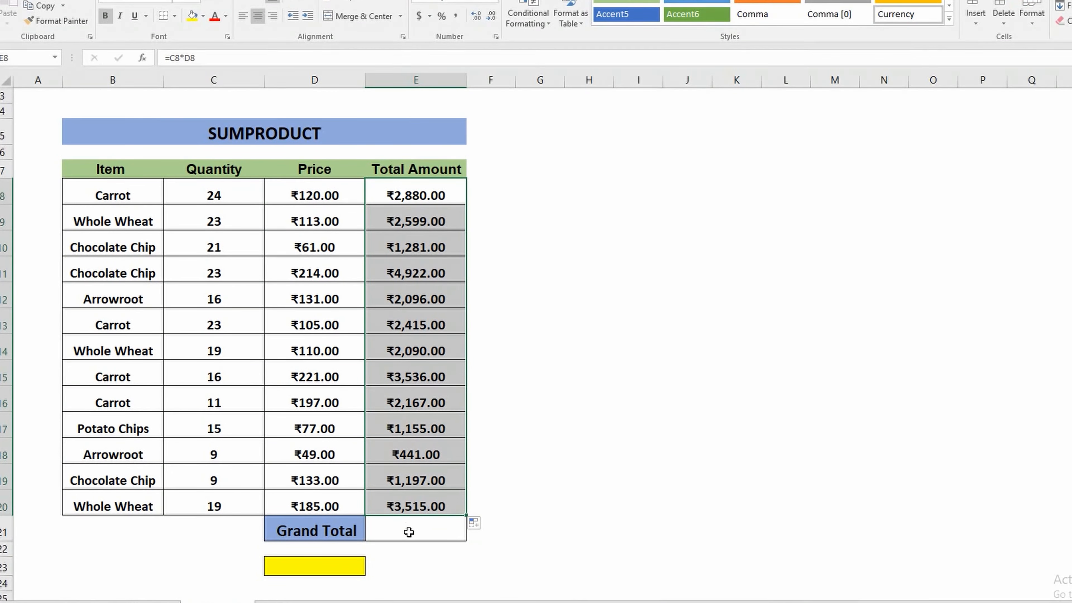
# Step: Total the Total Amount column E8:E20 in the Grand Total cell E21 with AutoSum
pyautogui.click(409, 532)
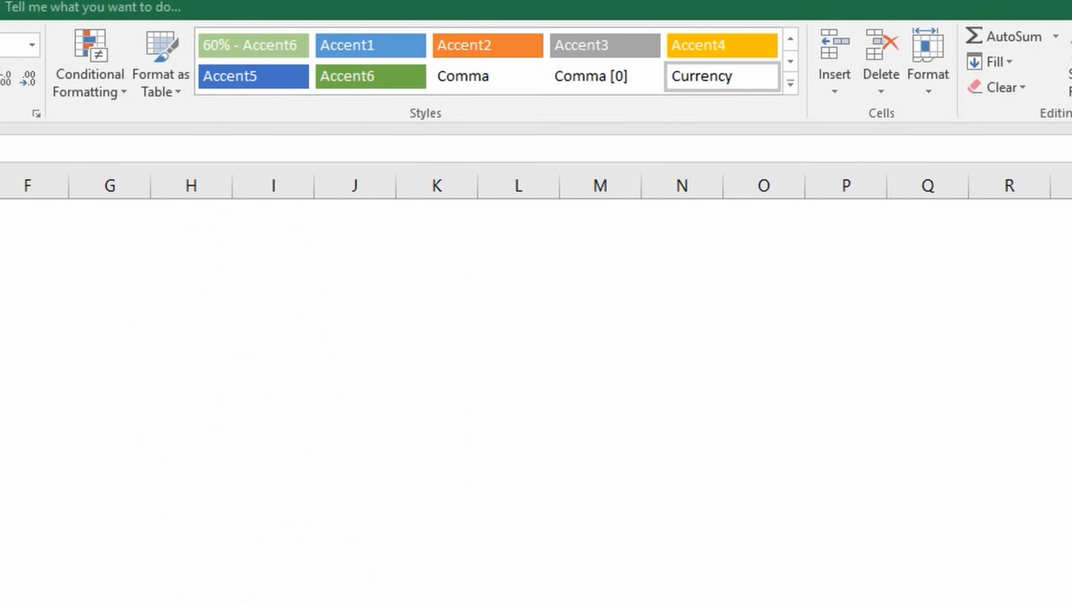
pyautogui.click(1005, 42)
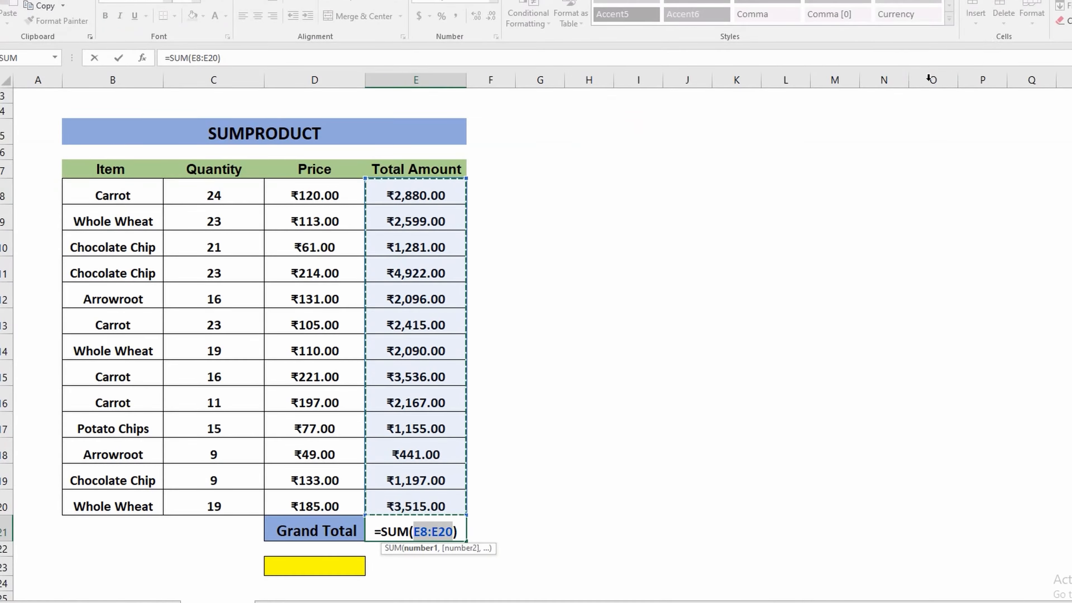
pyautogui.press('Return')
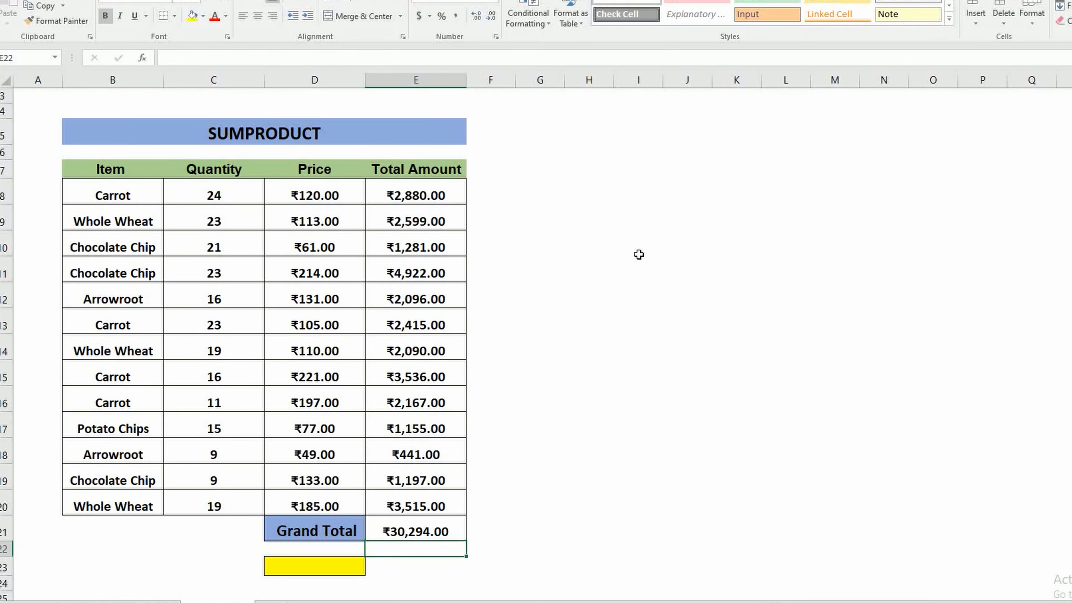
# Step: Calculate the grand total directly from Quantity and Price in the yellow cell D23 with =SUMPRODUCT(C8:C20,D8:D20)
pyautogui.click(328, 575)
pyautogui.write('=SU')
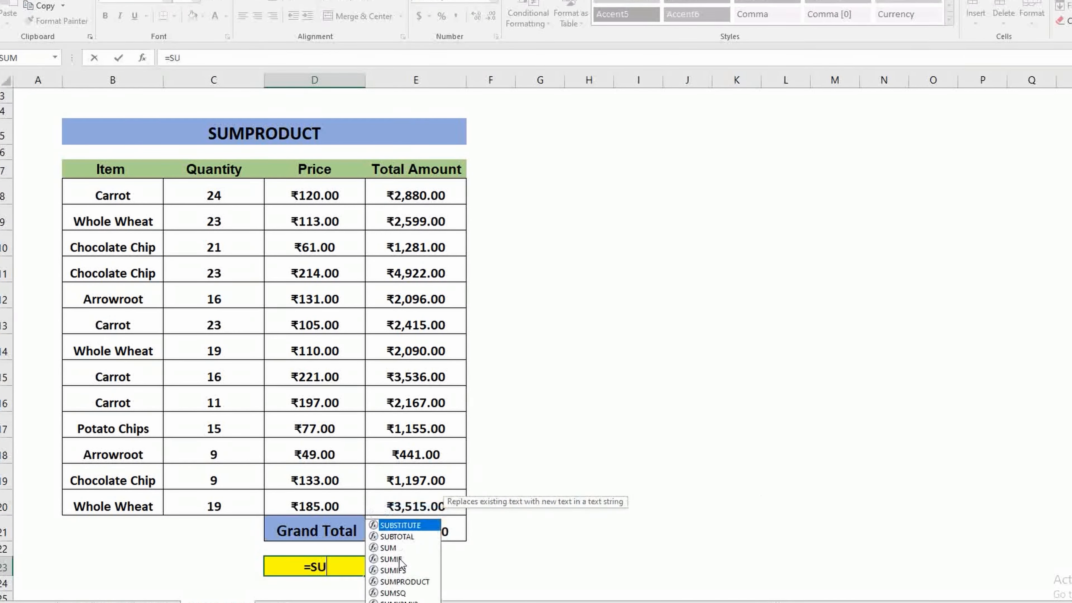
pyautogui.write('MPRO')
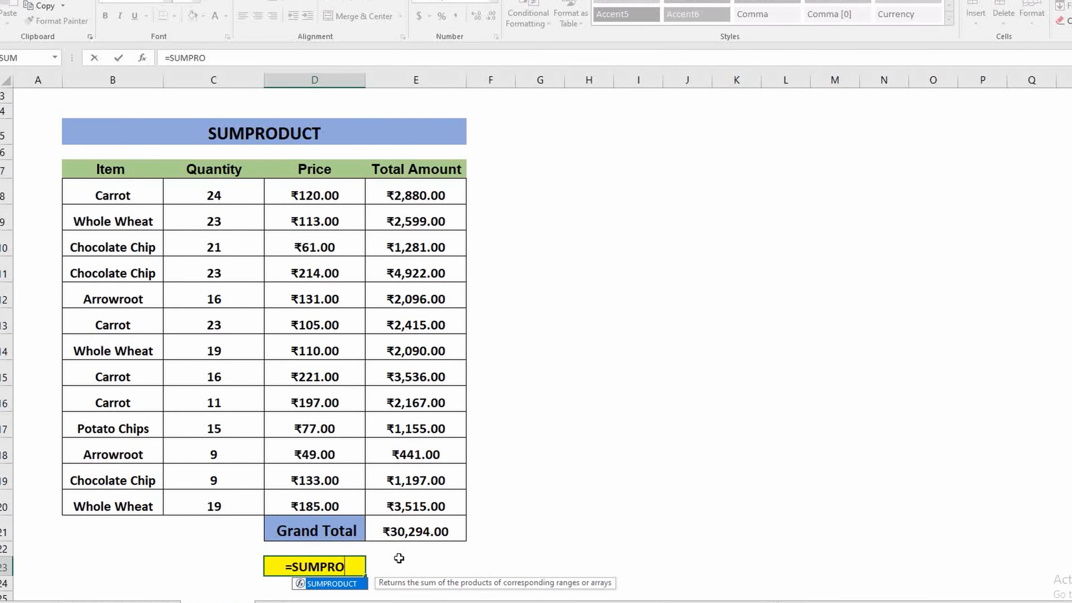
pyautogui.press('Tab')
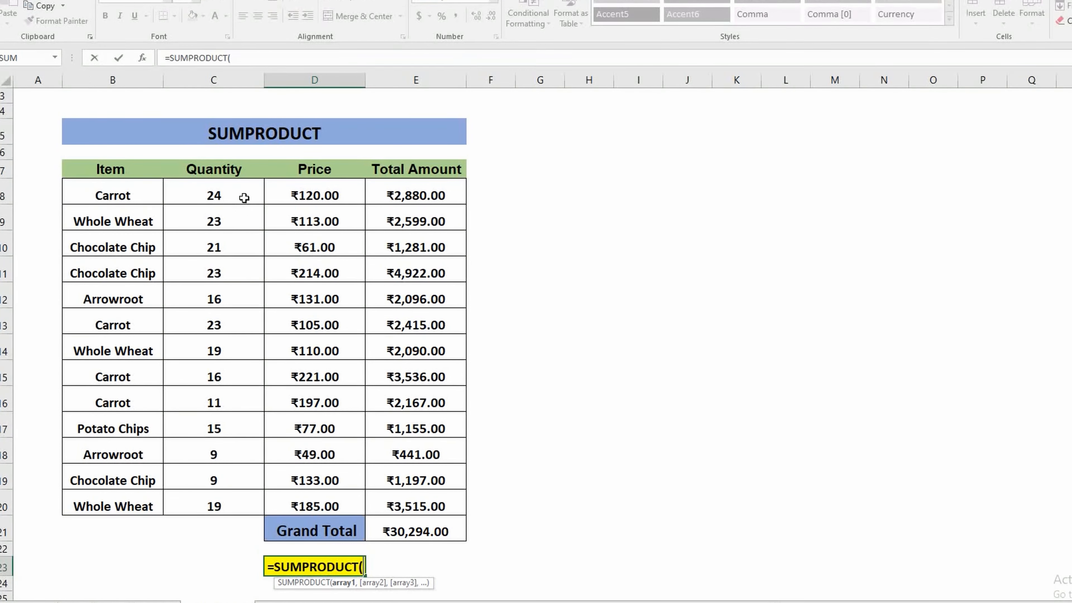
pyautogui.moveTo(244, 198); pyautogui.dragTo(242, 495)
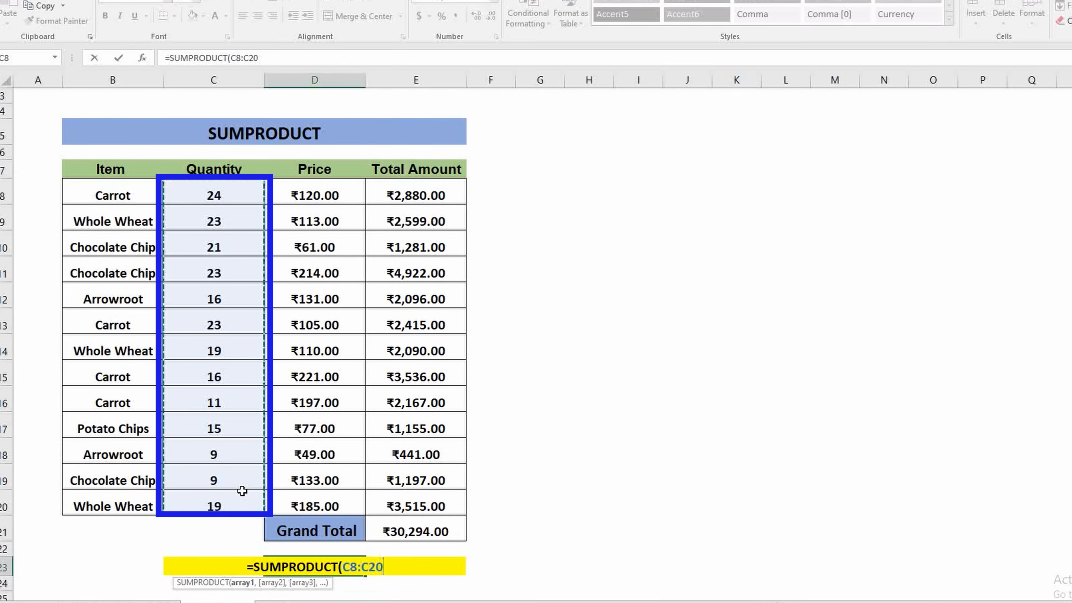
pyautogui.write(',')
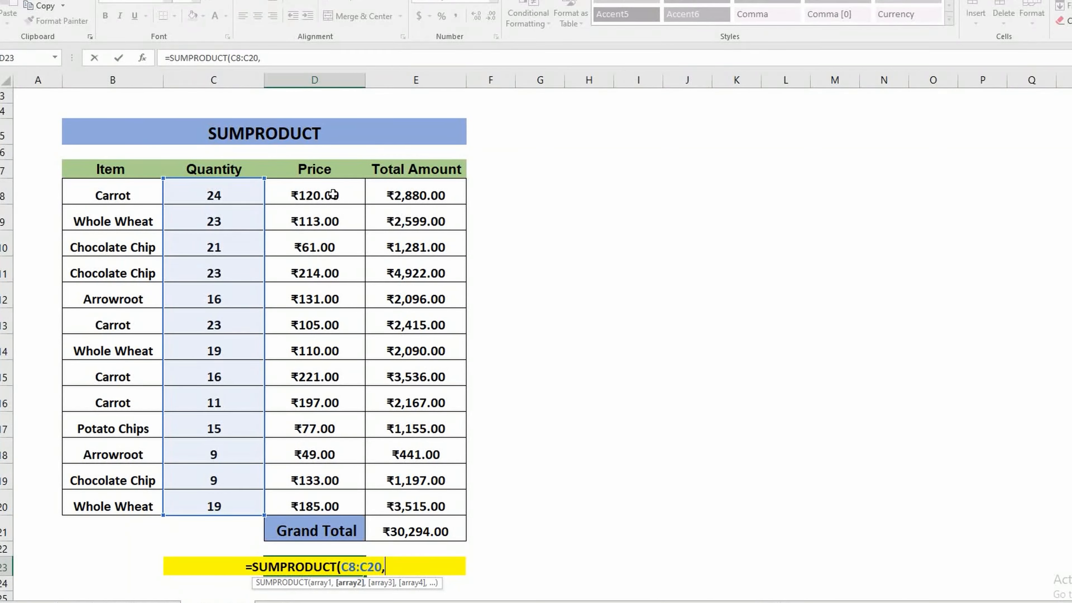
pyautogui.moveTo(333, 194); pyautogui.dragTo(331, 495)
pyautogui.write(')')
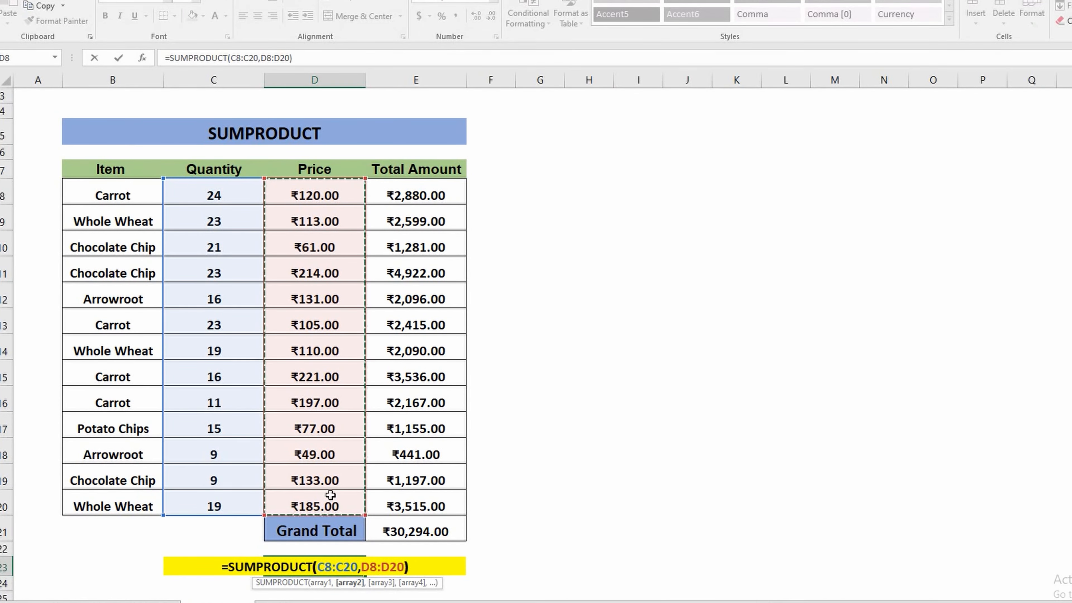
pyautogui.press('Return')
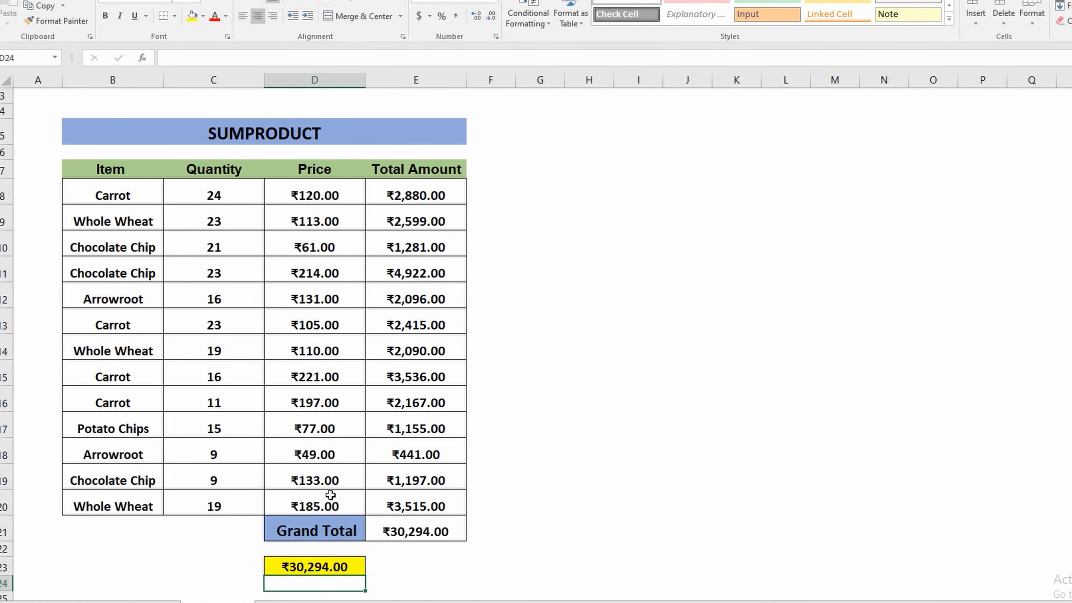